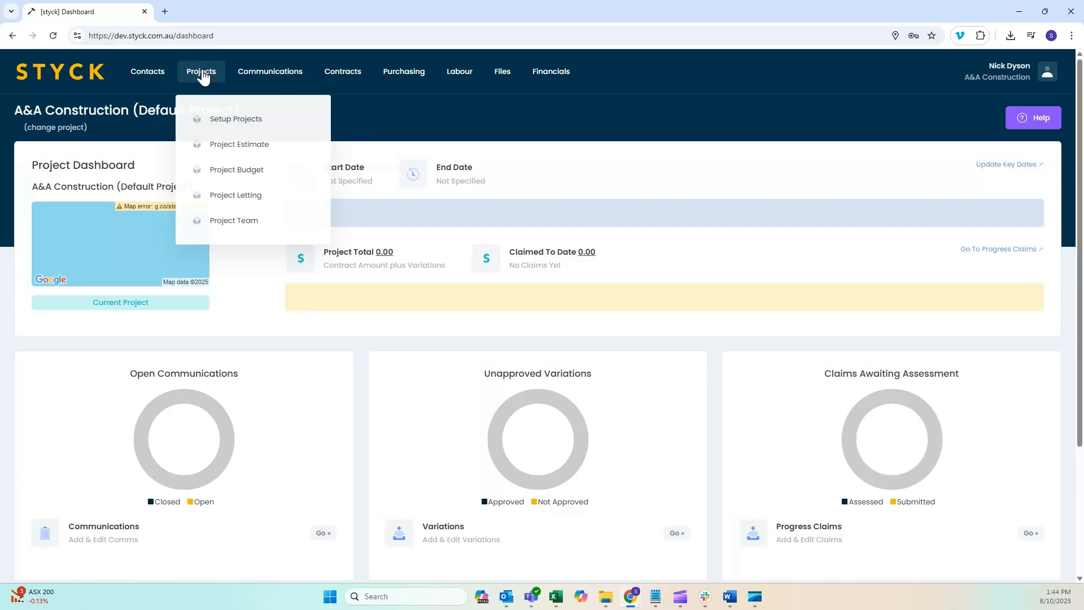
Start a new project from the company's project setup list and check the available project status options
left_click(244, 118)
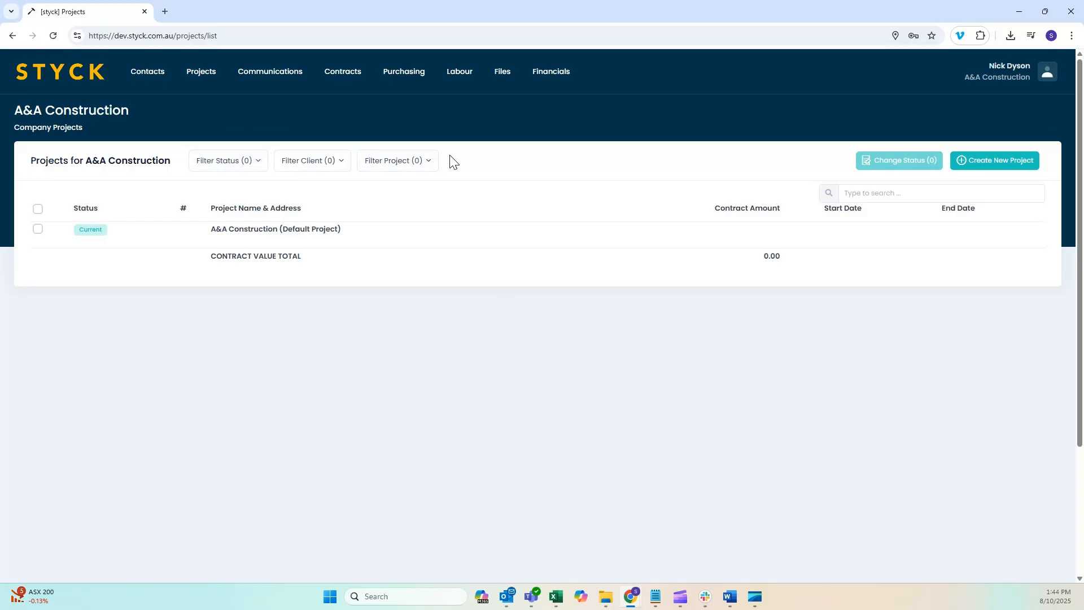
left_click(999, 161)
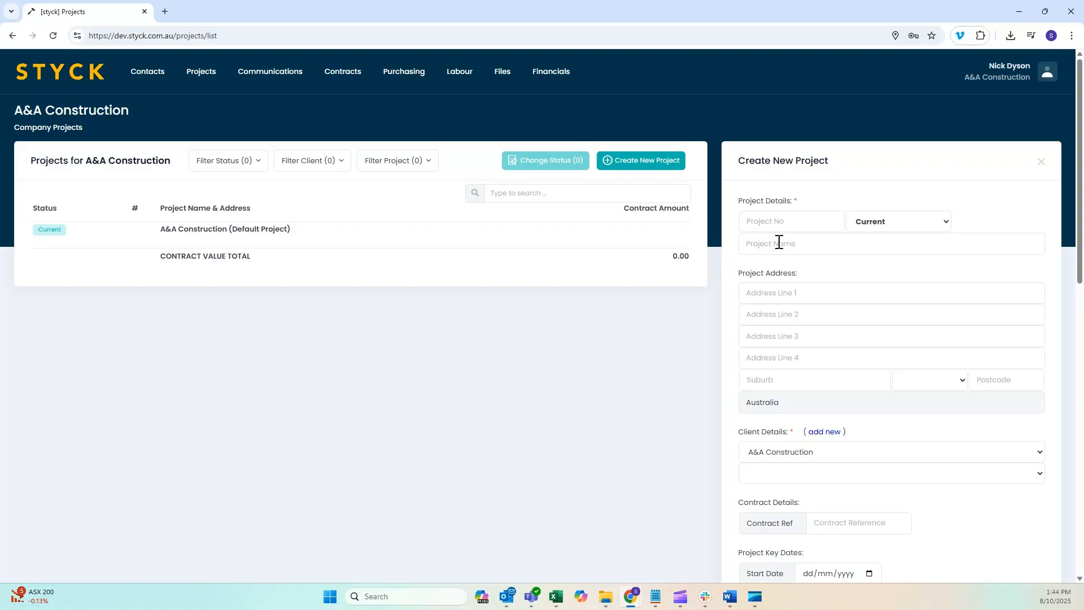
left_click(946, 224)
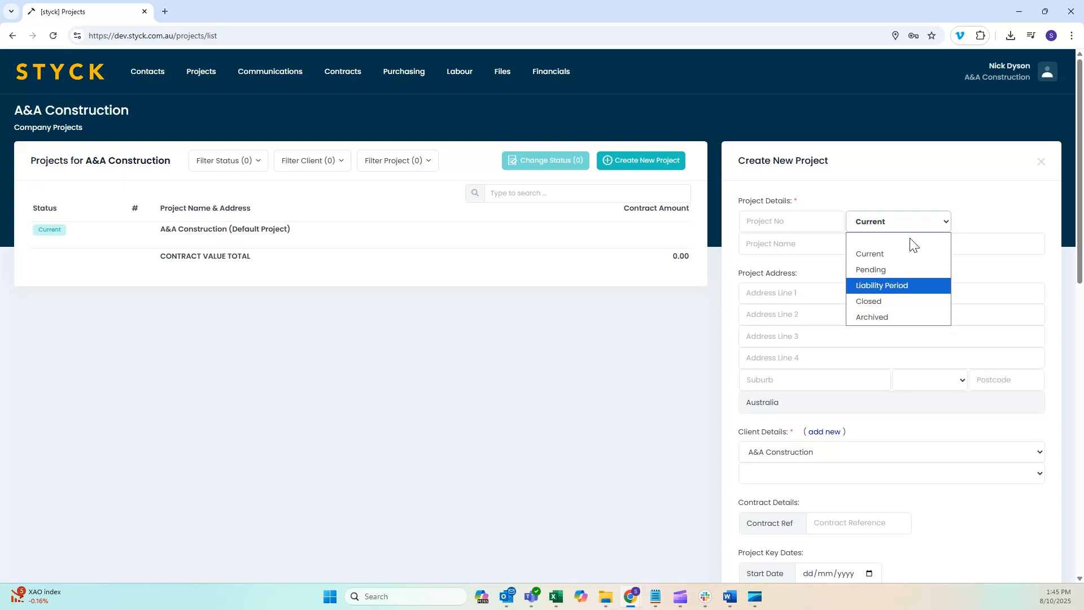
left_click(905, 172)
Choose the second listed contact person for client A&A Construction and check the form for quickly adding a new company
scroll(905, 173, "down", 1)
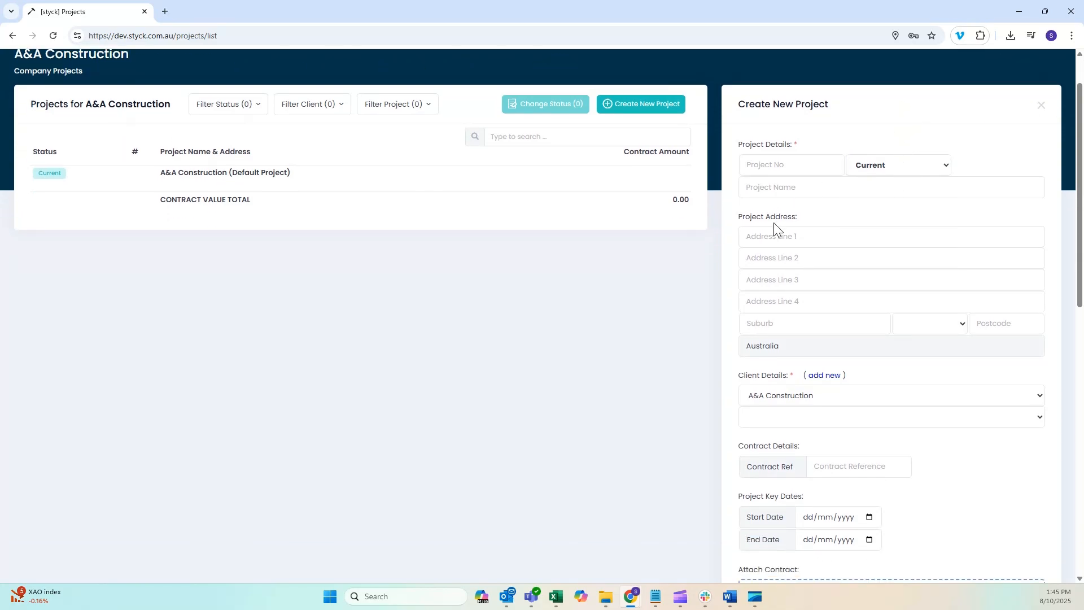
scroll(796, 224, "down", 2)
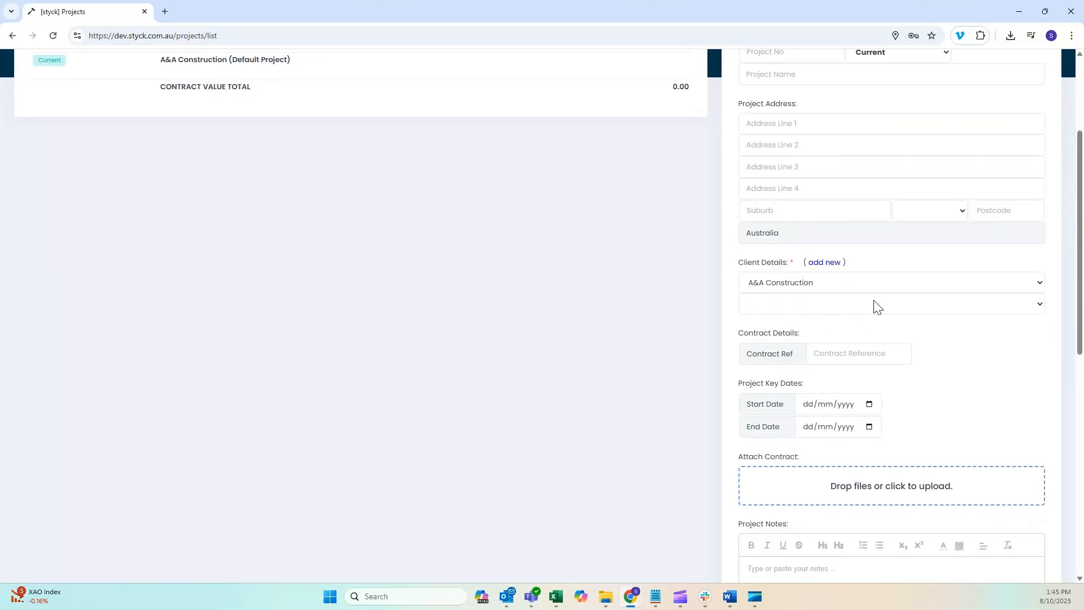
left_click(976, 305)
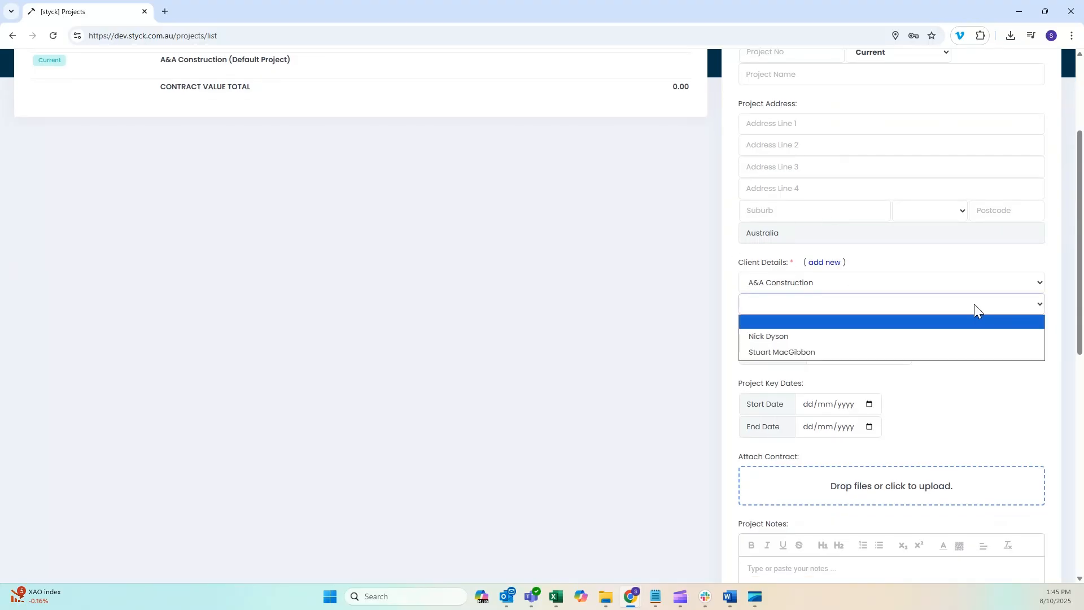
left_click(839, 352)
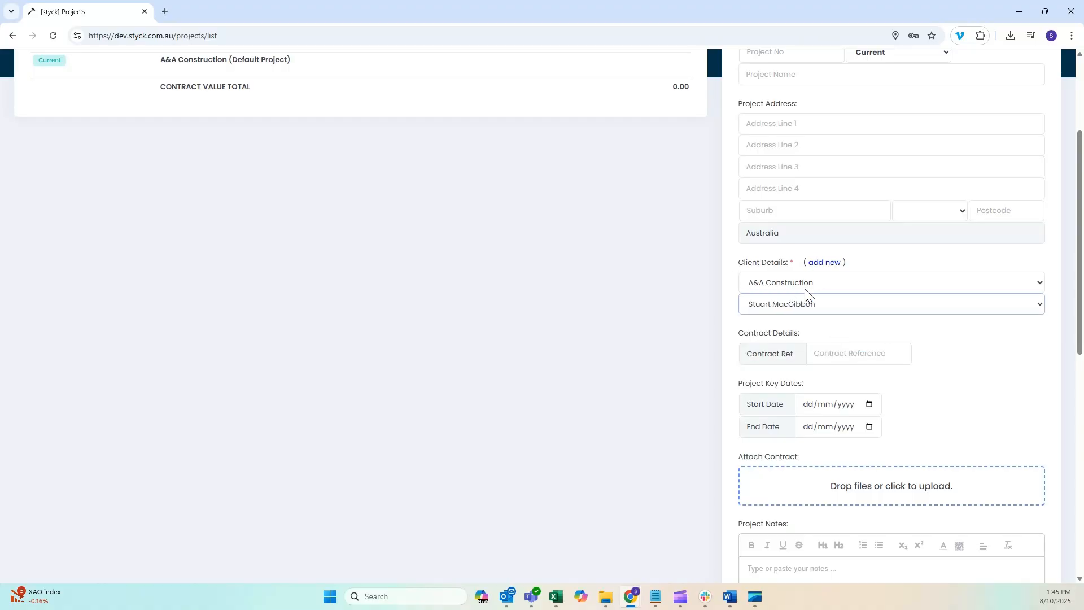
left_click(826, 263)
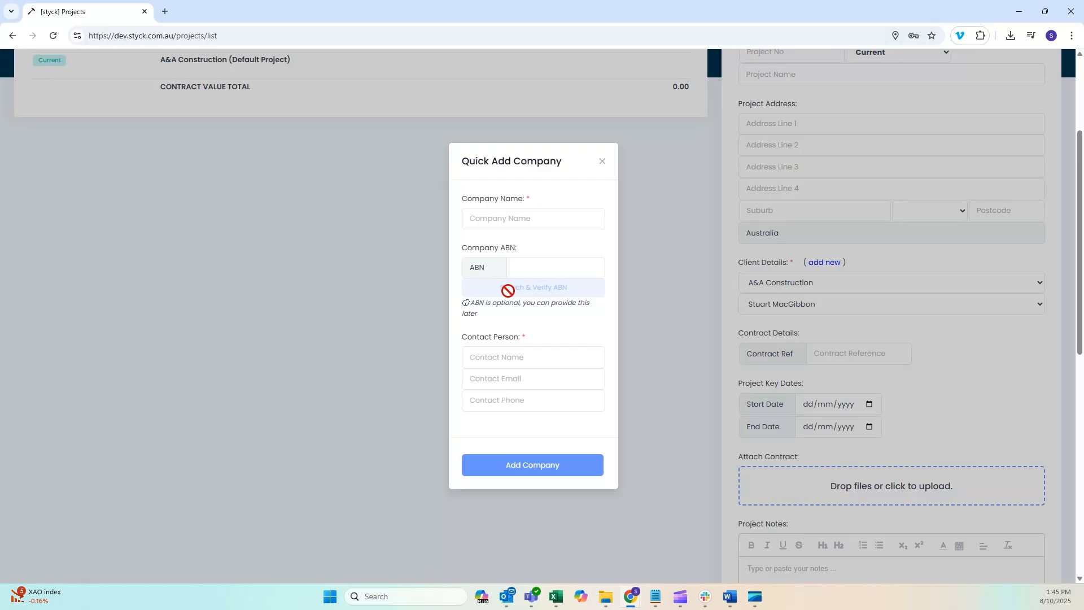
left_click(603, 163)
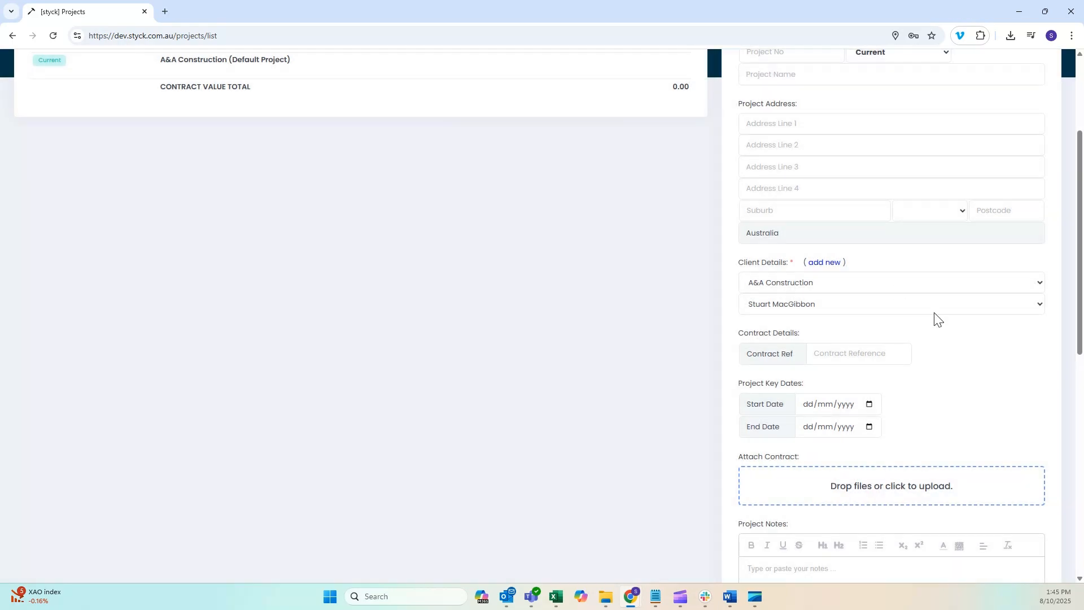
Set the new project's contract value to 1,500,000.00, exclusive of GST
scroll(954, 354, "down", 1)
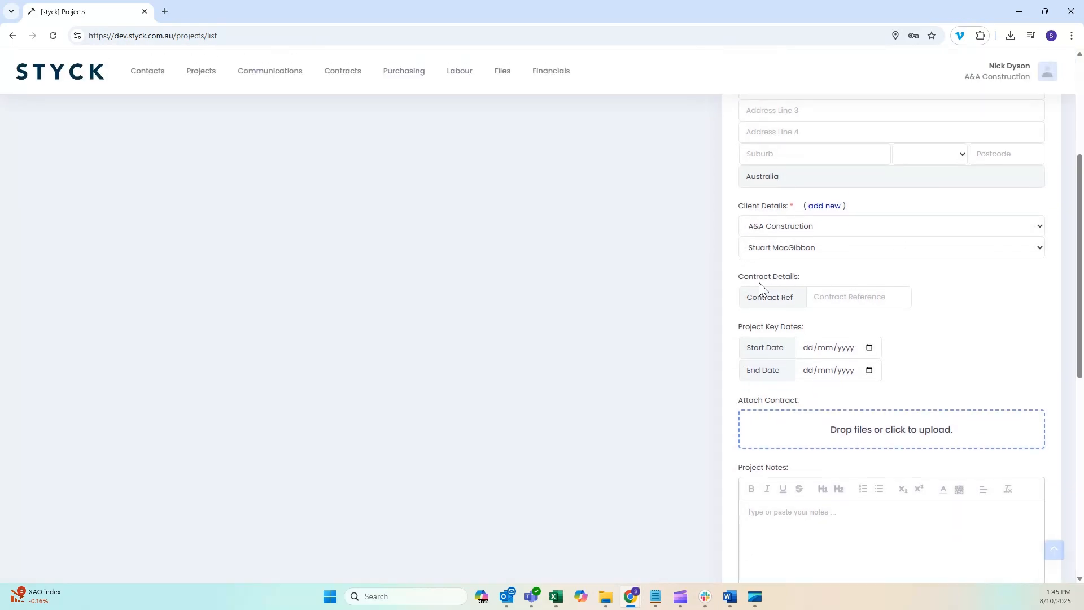
scroll(942, 298, "down", 1)
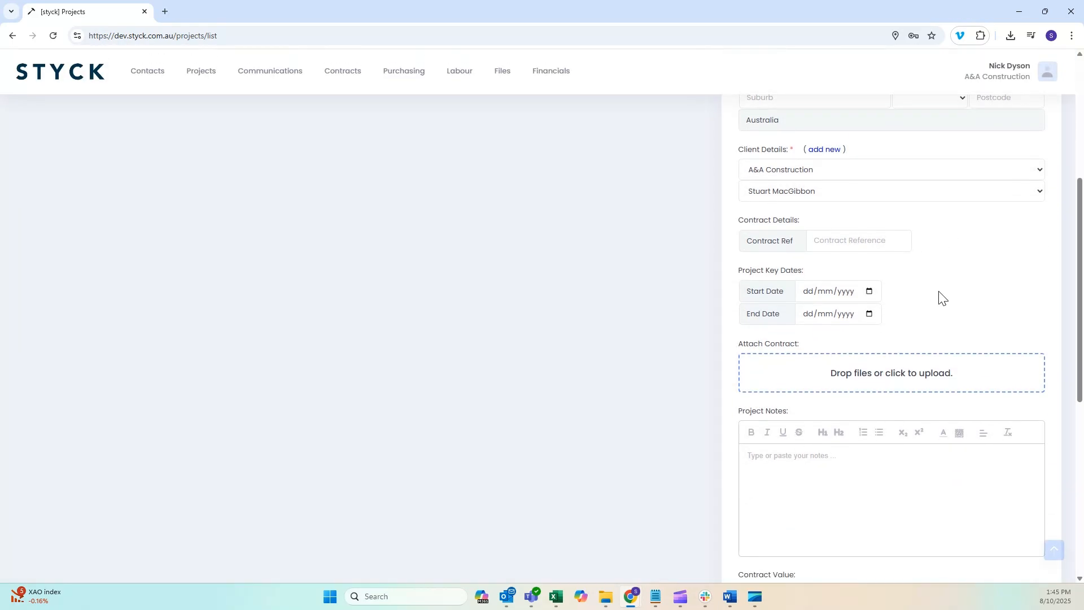
scroll(937, 279, "down", 2)
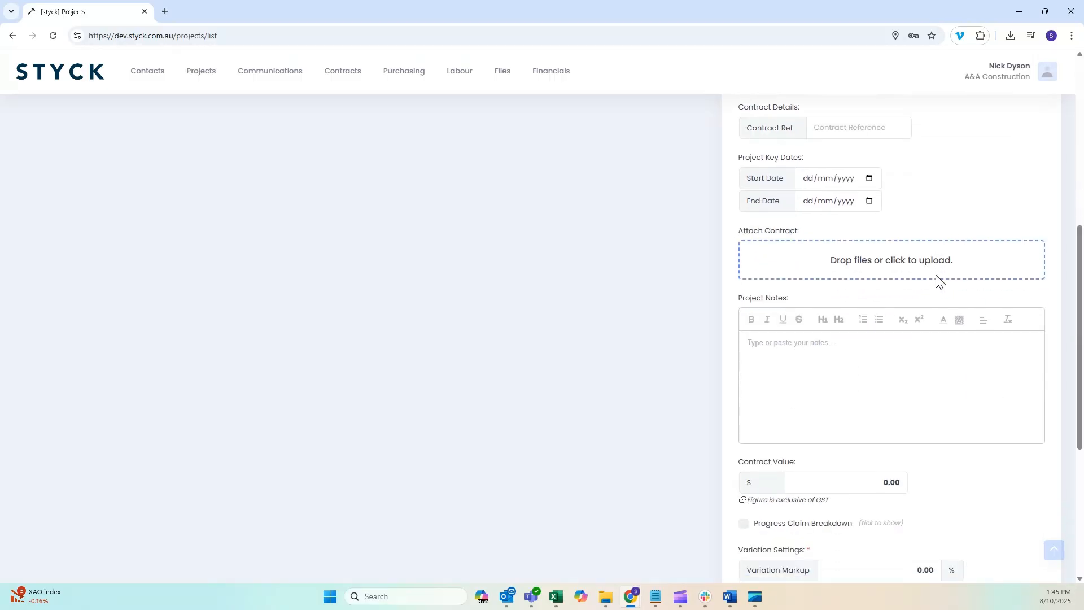
scroll(929, 282, "down", 1)
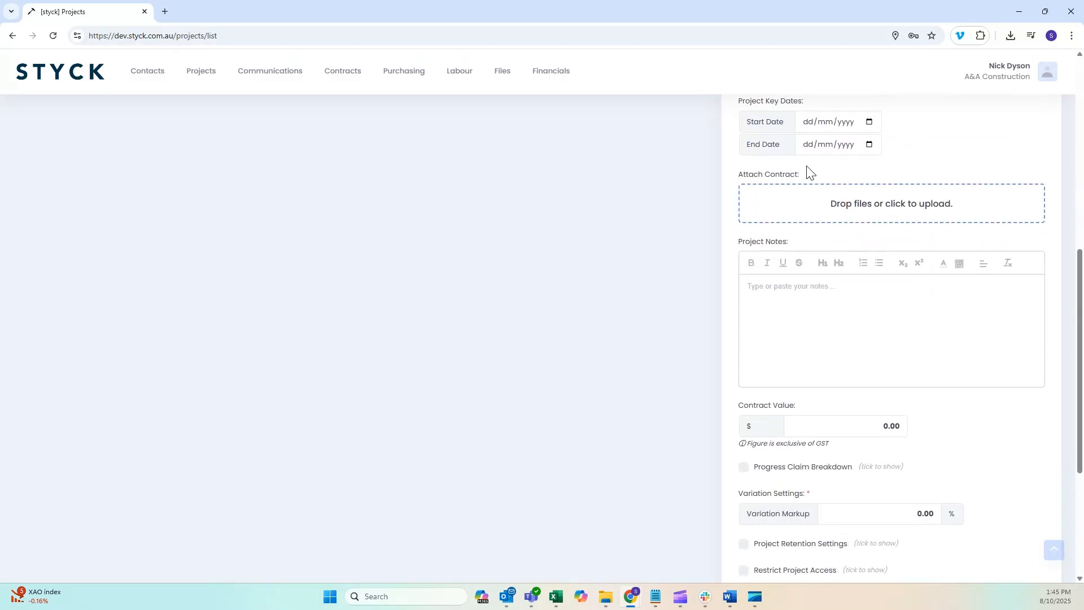
scroll(836, 270, "down", 1)
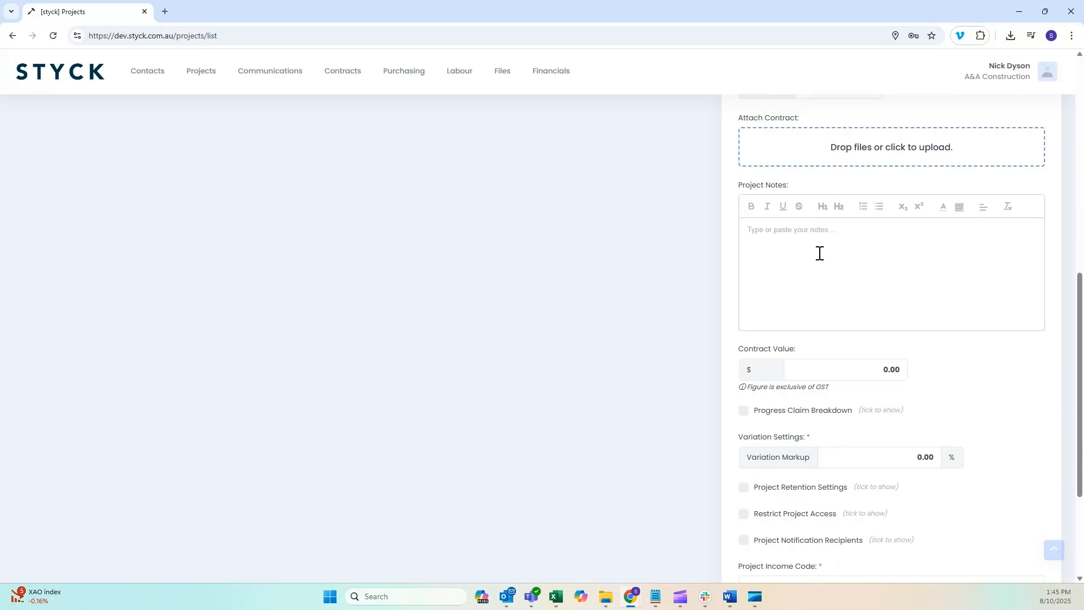
scroll(819, 254, "down", 2)
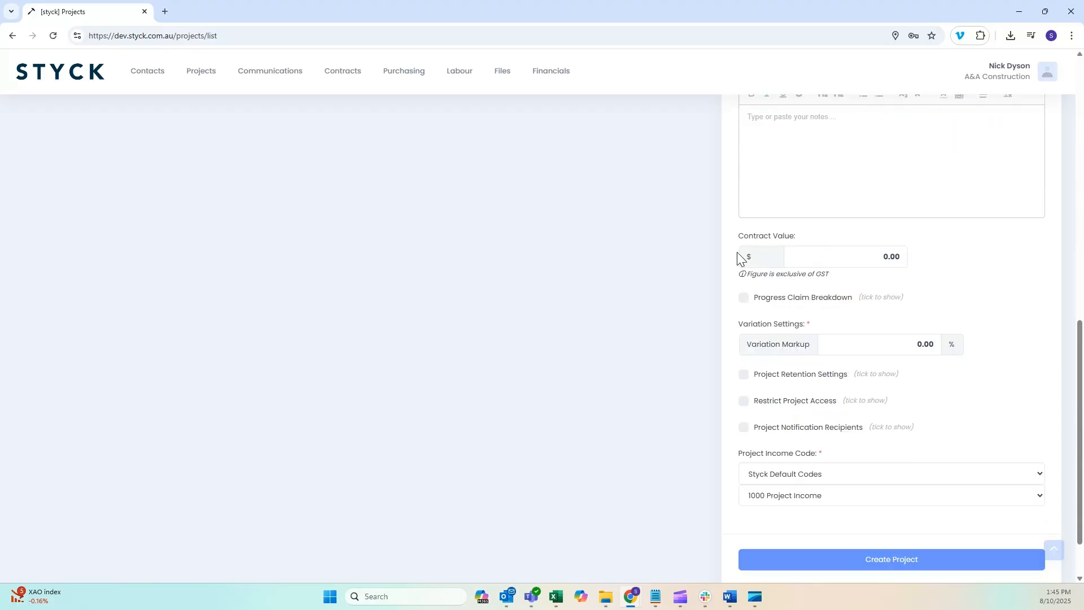
left_click(868, 257)
type("1500000")
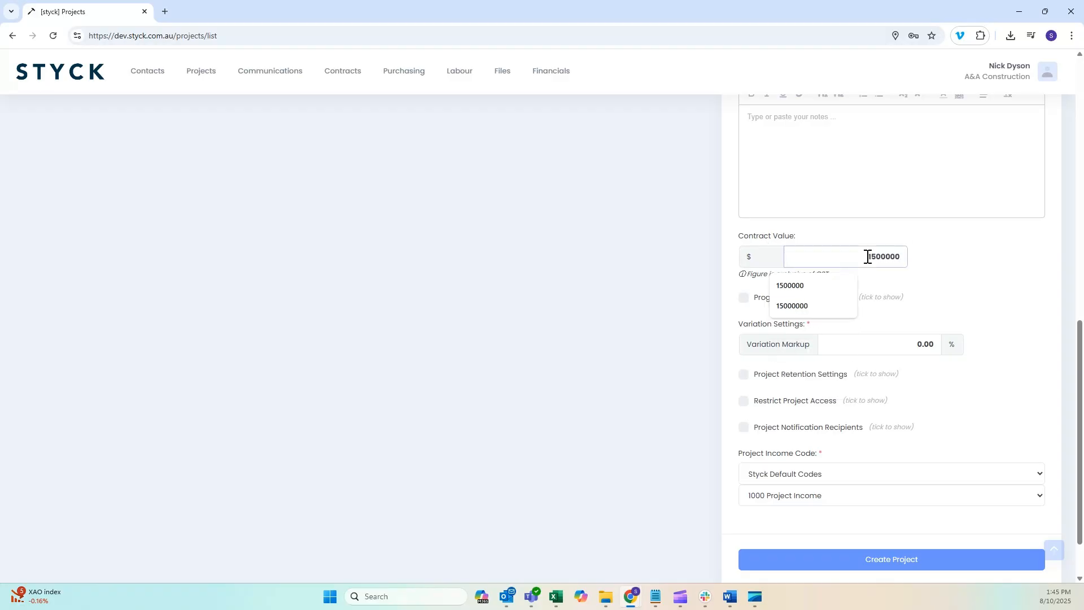
left_click(971, 263)
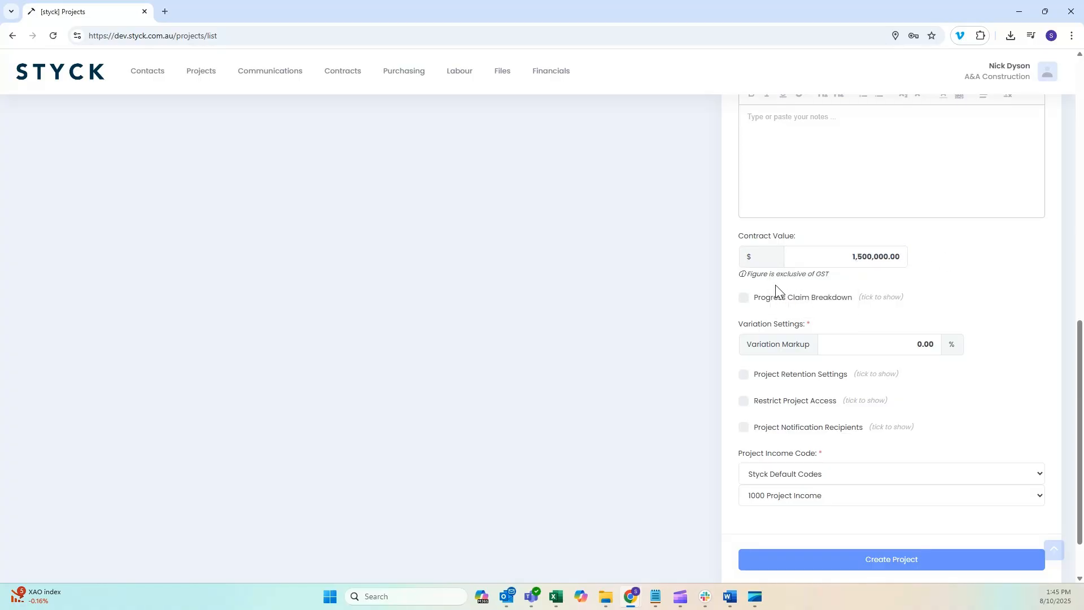
Enable the progress claim breakdown and add three blank lines below the Contract Works line
left_click(744, 300)
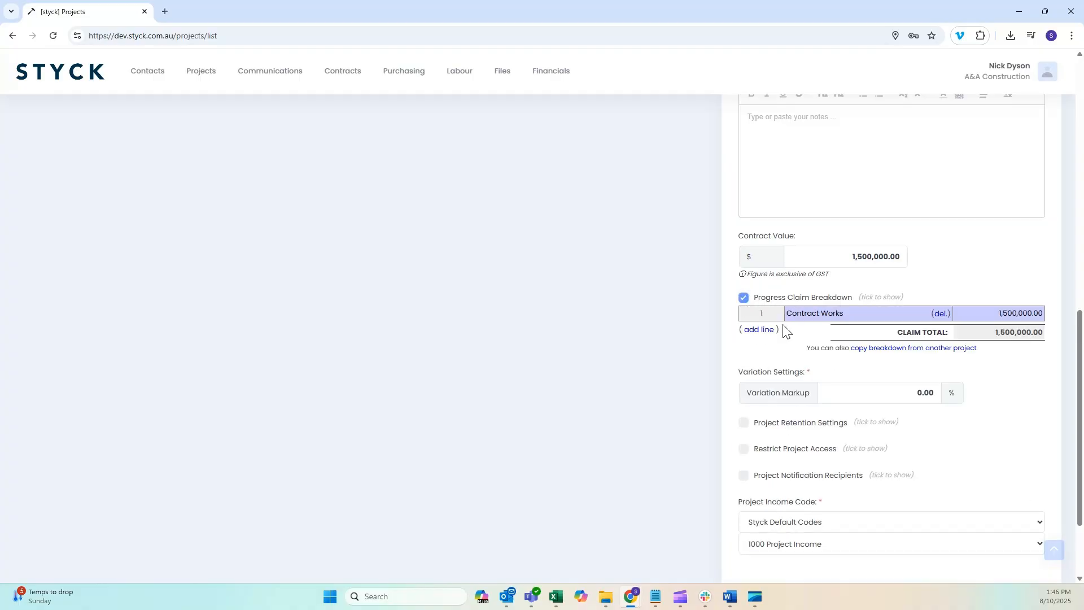
left_click(758, 331)
left_click(760, 345)
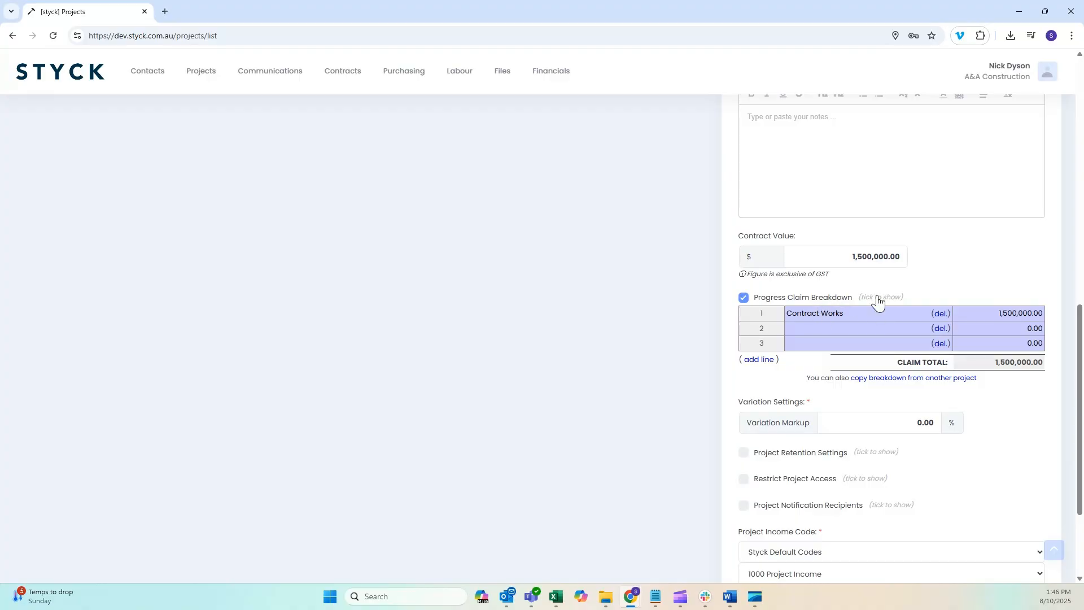
left_click(765, 358)
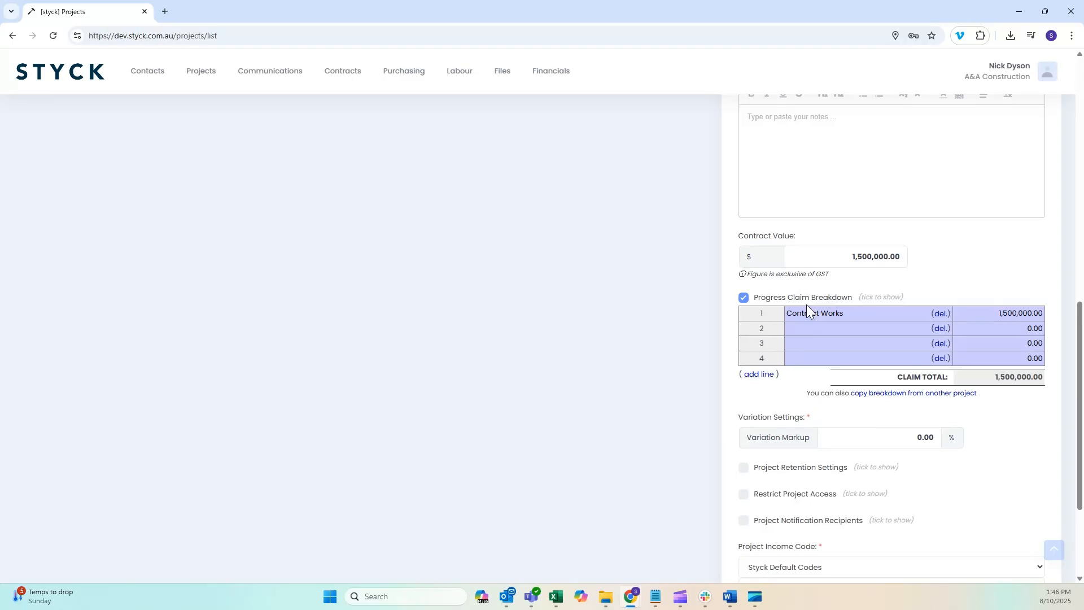
left_click(799, 332)
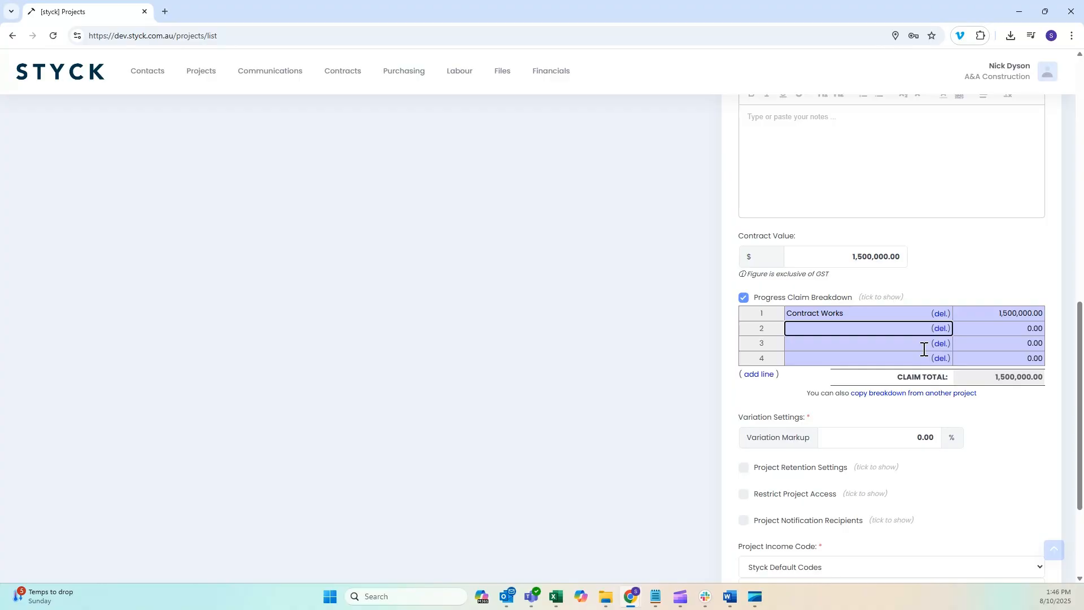
Set the project's variation markup to 20%
scroll(920, 367, "down", 2)
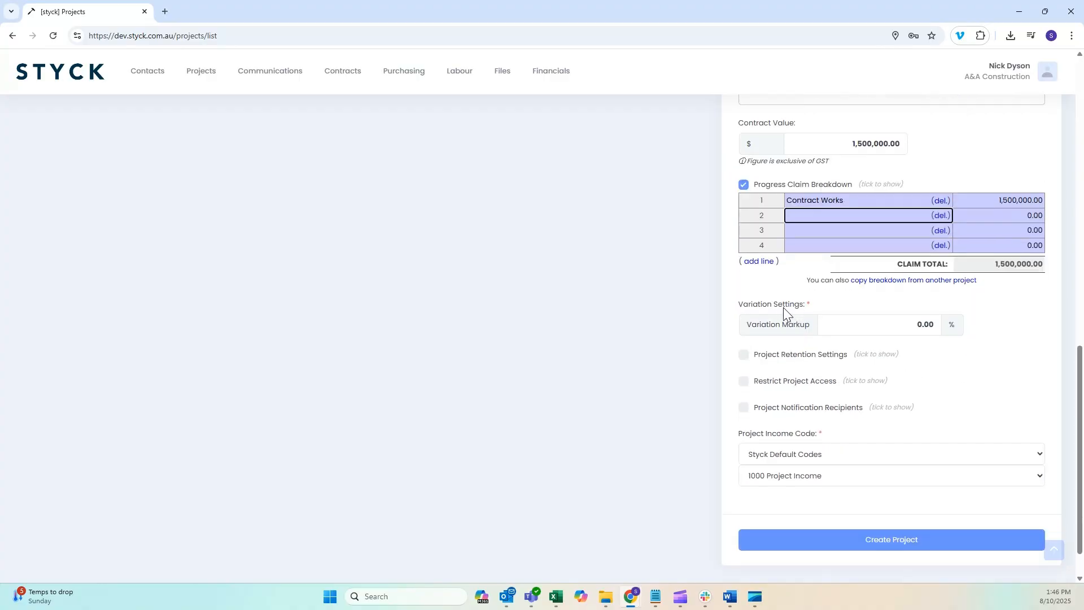
left_click(905, 325)
type("20")
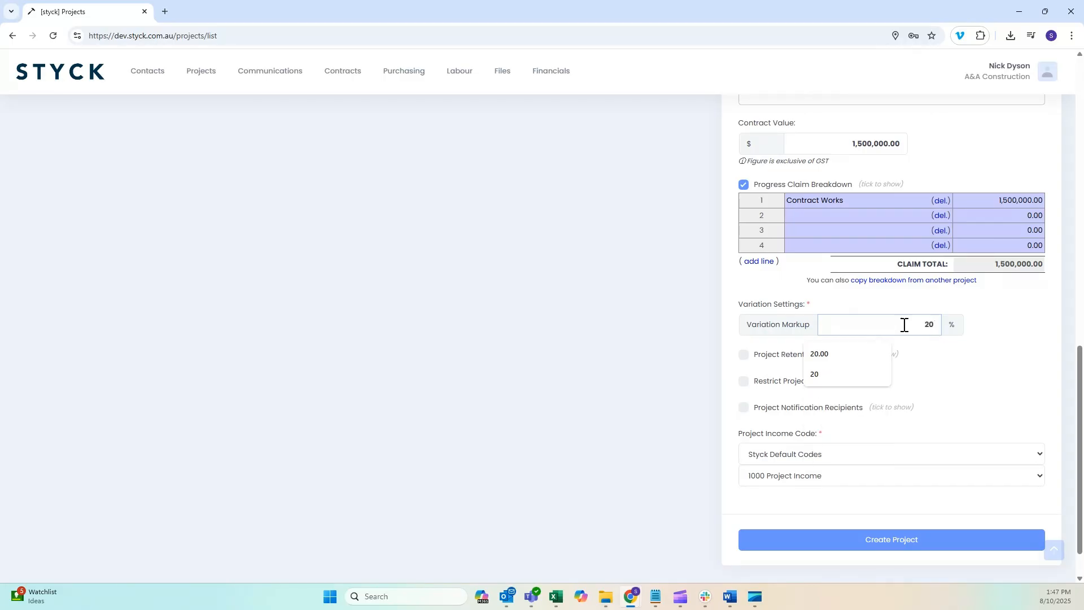
left_click(992, 339)
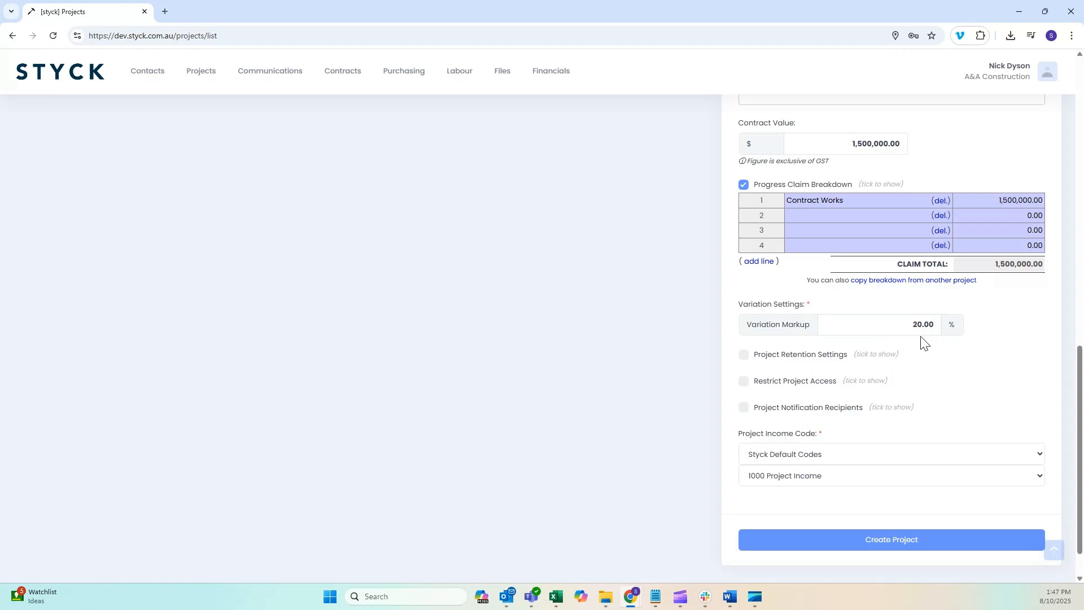
Enable the project retention settings and set the retention type to Flat Rate 10% - Cap 5% of Contract
left_click(744, 356)
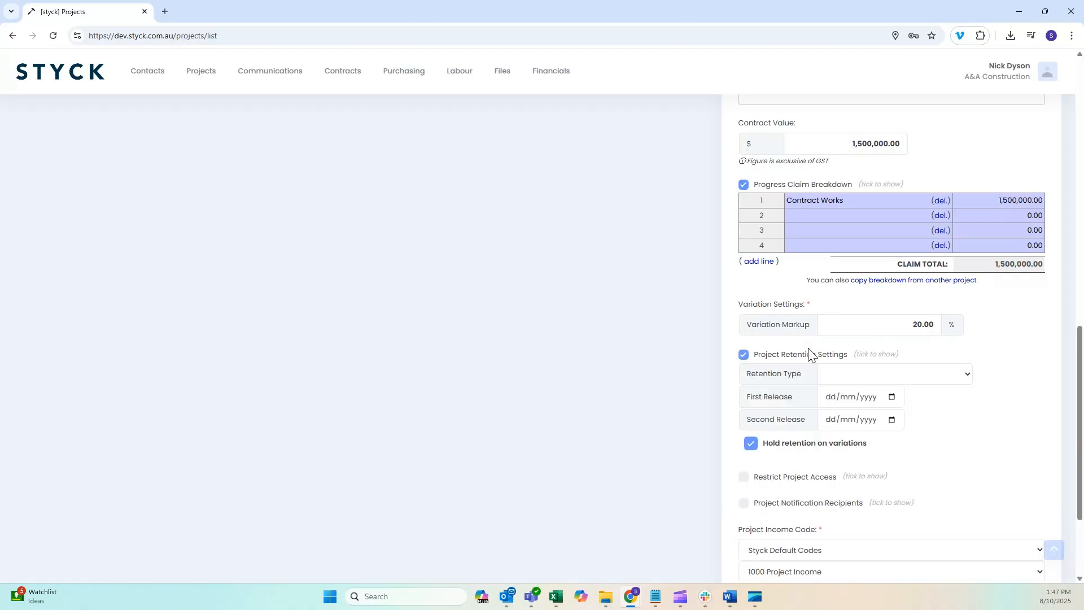
left_click(963, 373)
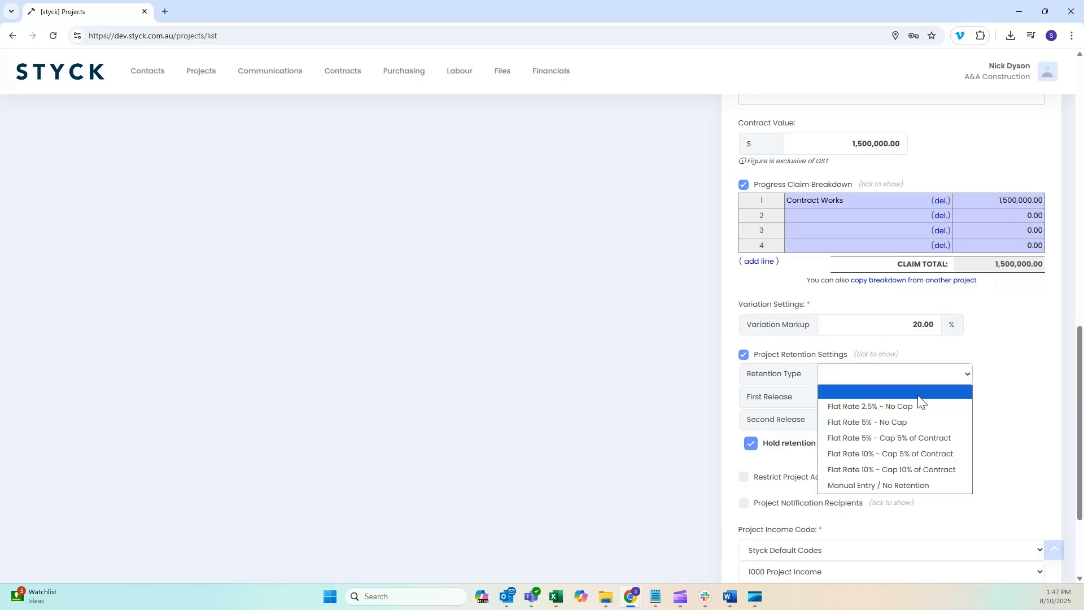
left_click(907, 452)
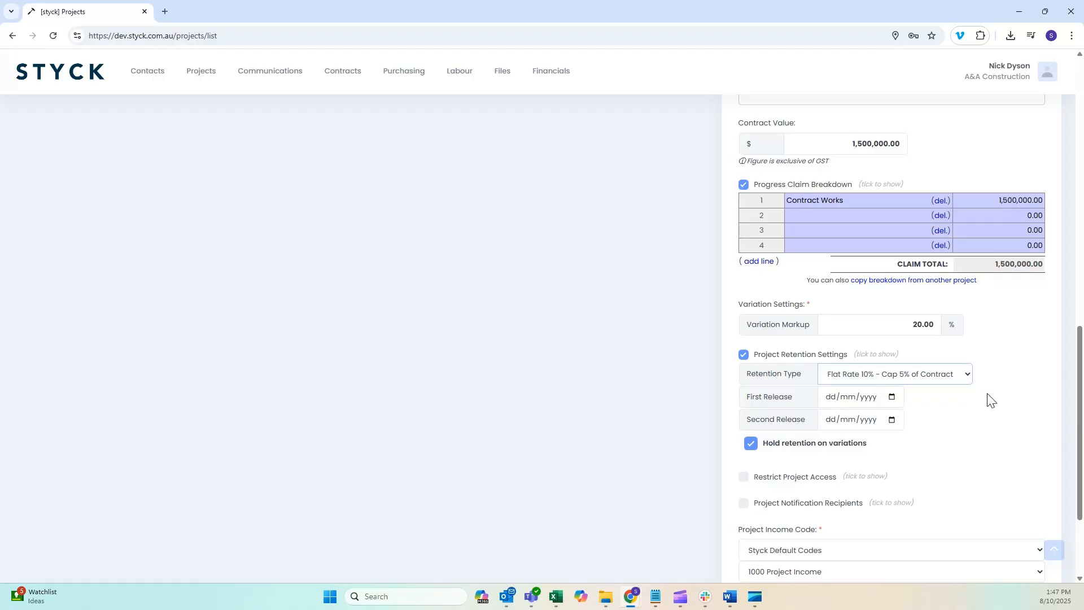
Show the user selection under Restrict Project Access and turn the restriction off again
scroll(988, 399, "down", 1)
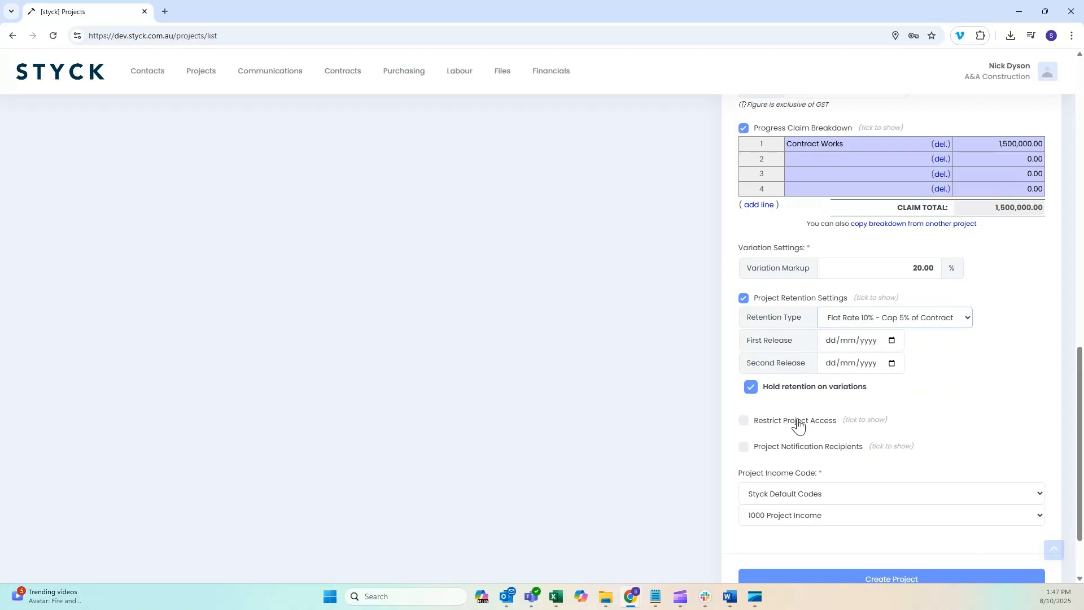
left_click(744, 423)
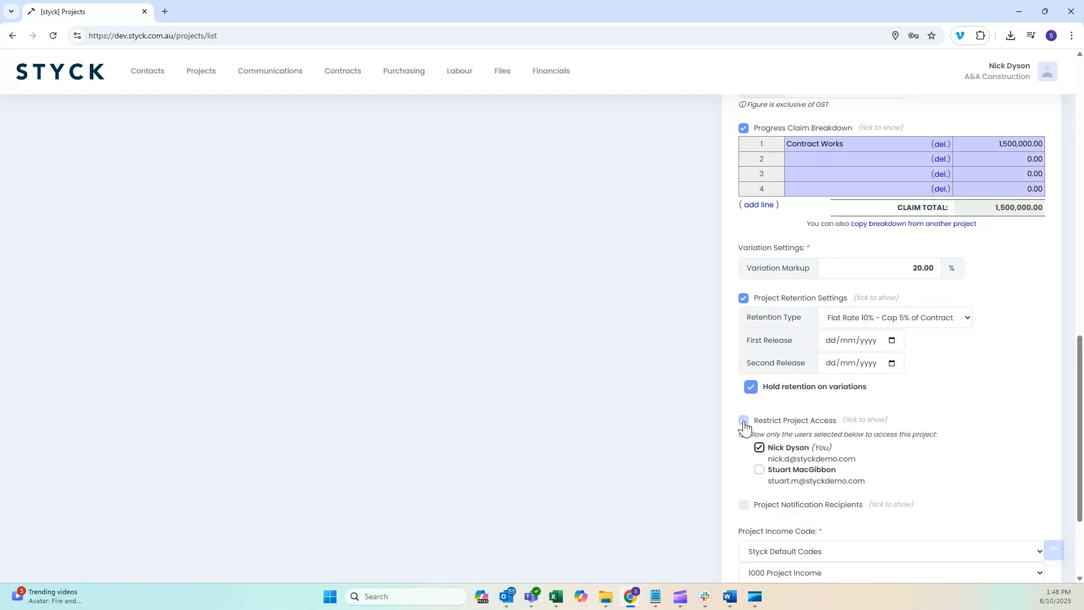
left_click(744, 423)
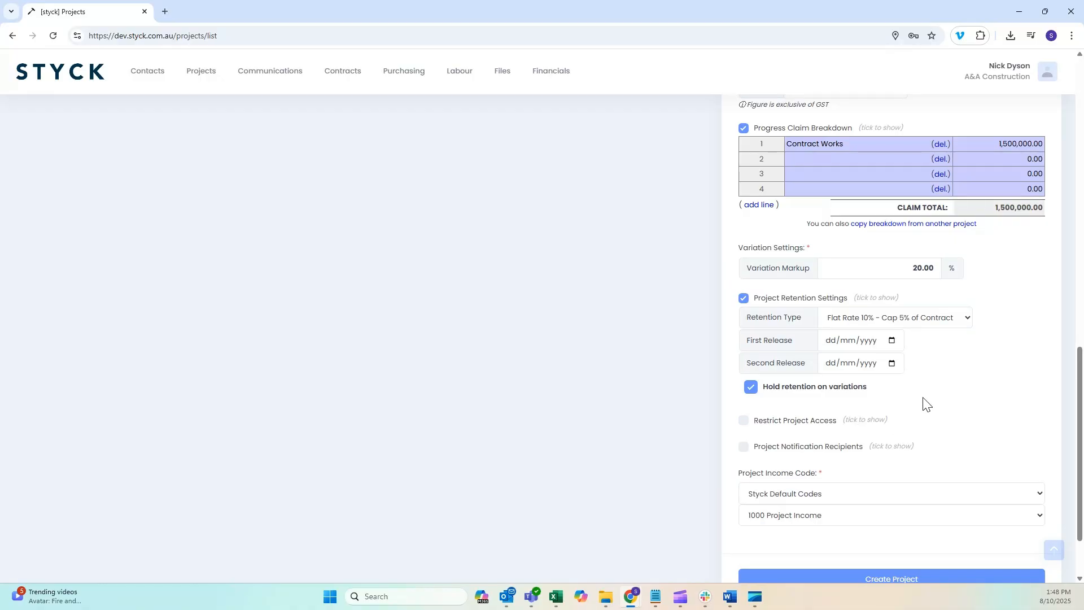
scroll(922, 404, "down", 1)
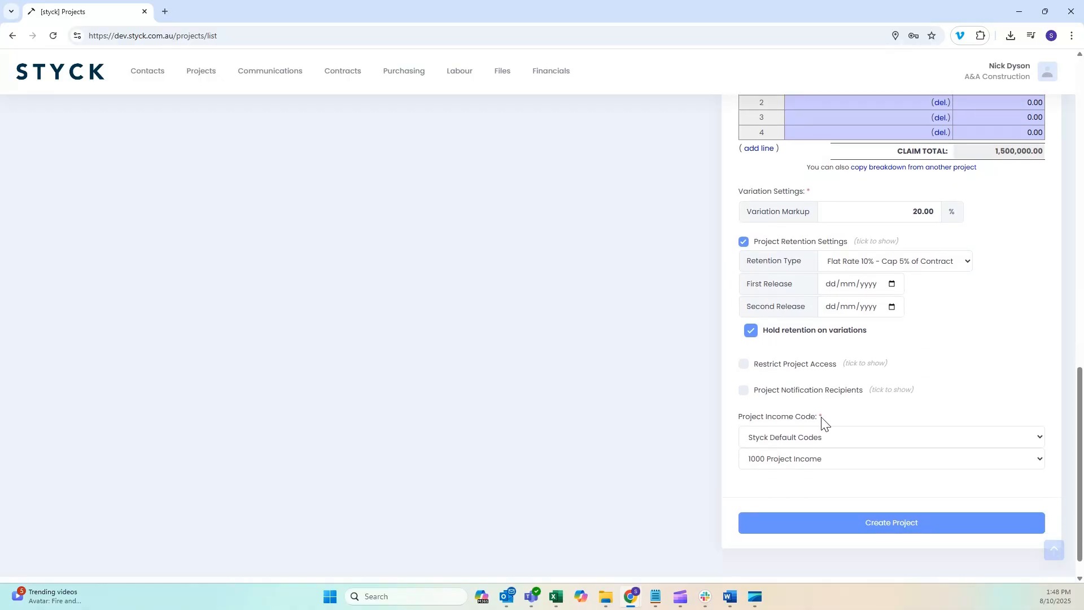